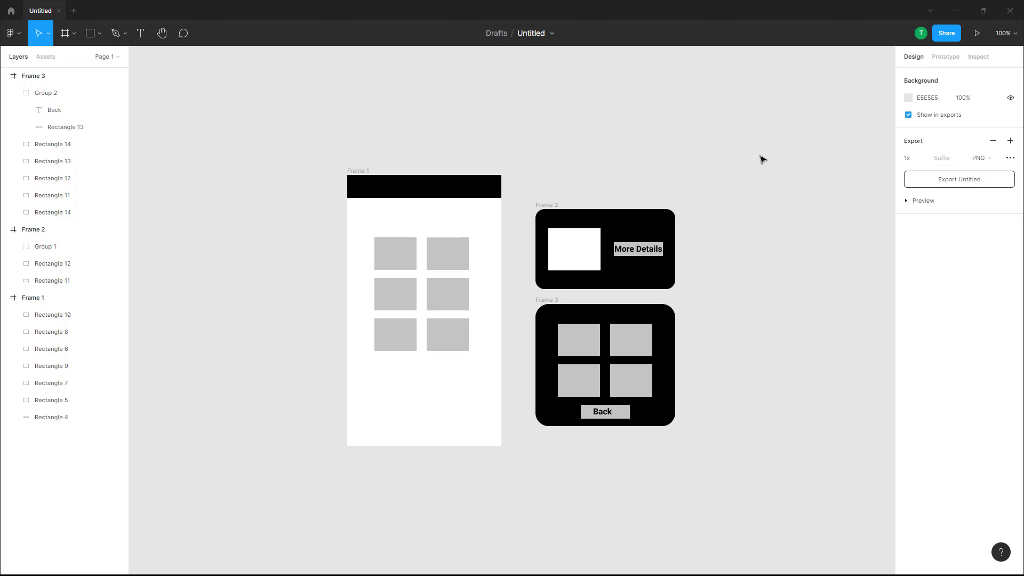
- Select Rectangle 5, the top-left grey tile in Frame 1
left_click(393, 254)
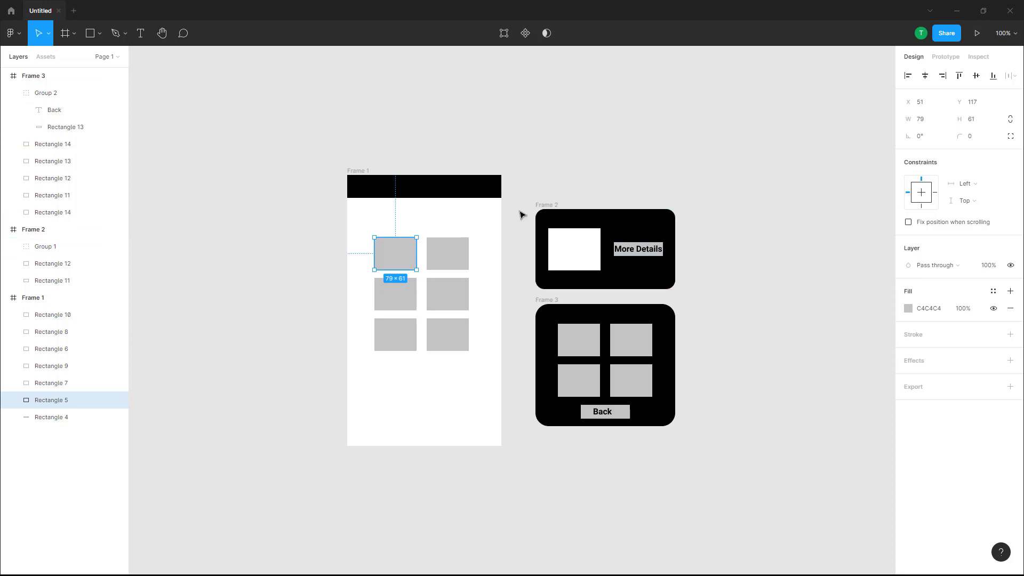
- Connect Rectangle 5 to Frame 2 with an Open overlay click interaction
left_click(465, 223)
left_click(387, 258)
left_click(945, 58)
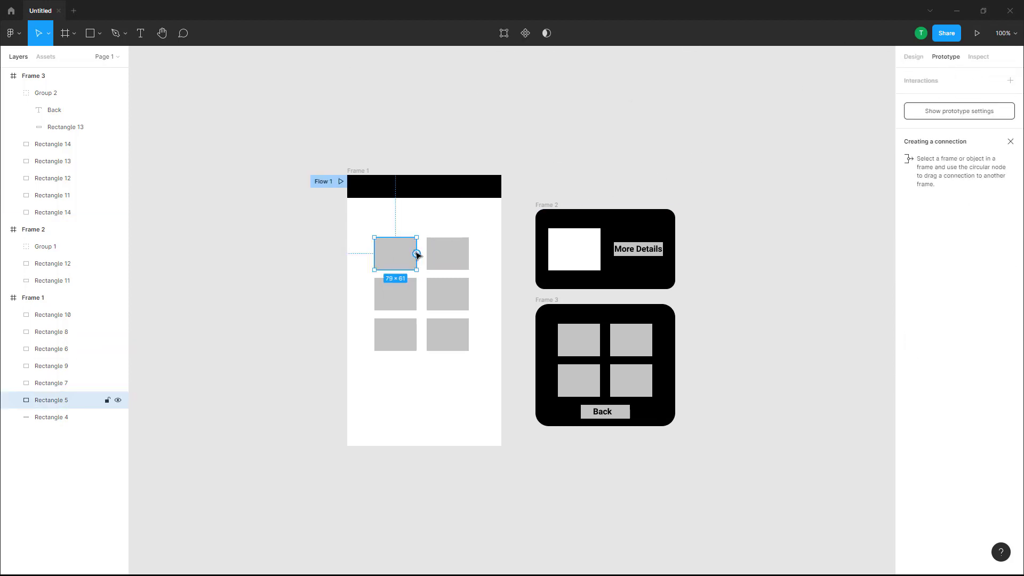
left_click_drag(416, 254, 539, 248)
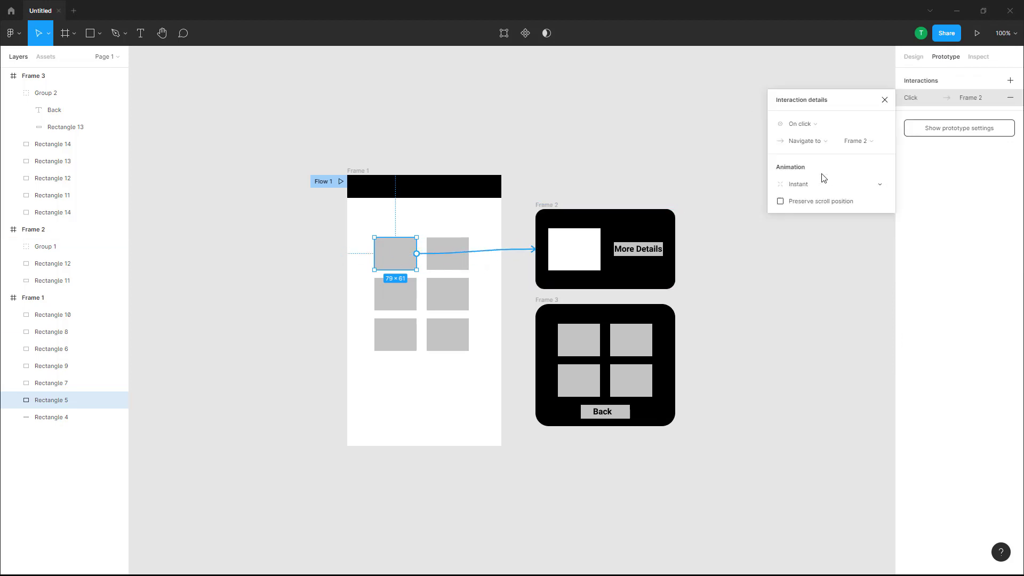
left_click(829, 143)
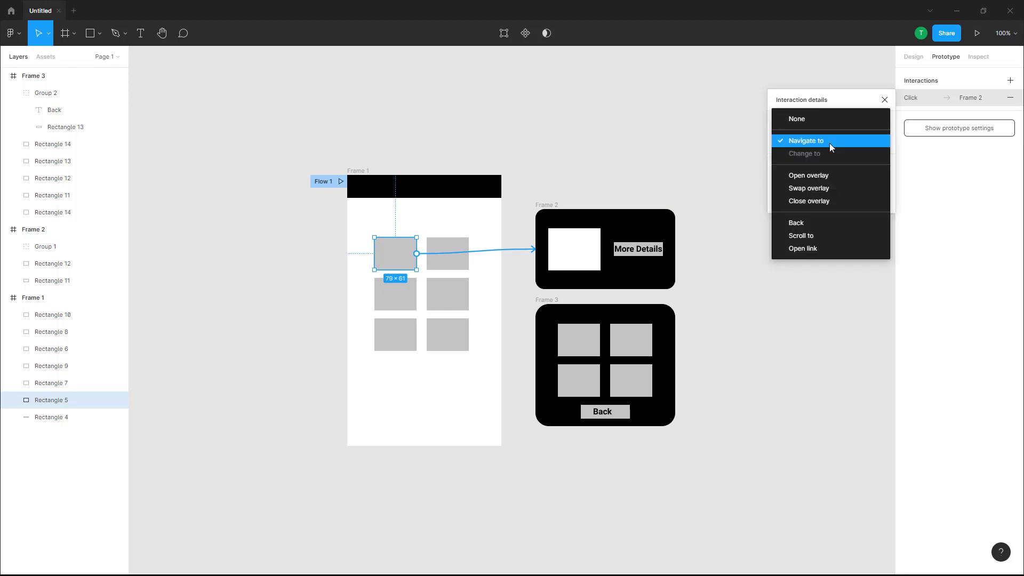
left_click(824, 176)
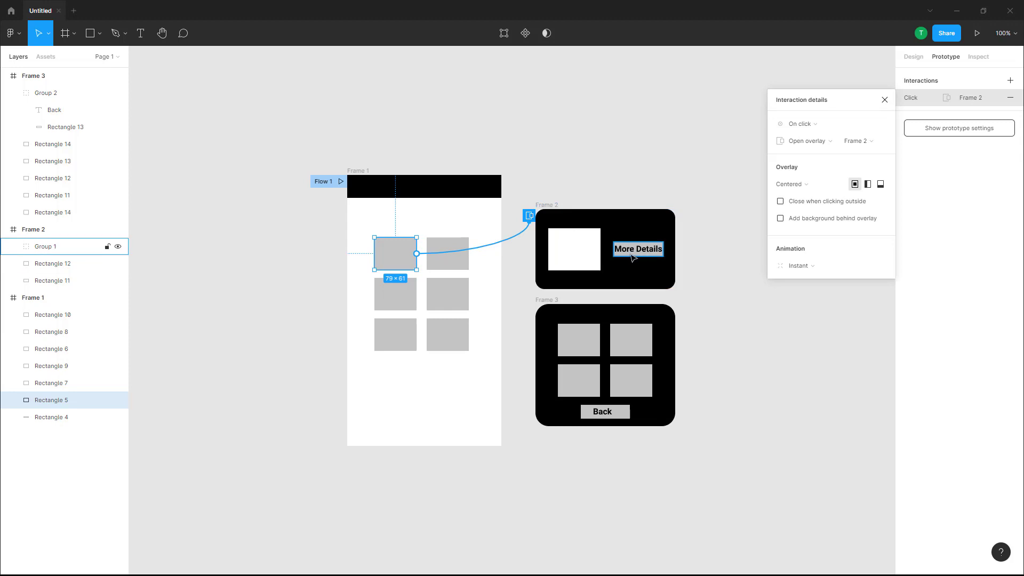
left_click(654, 254)
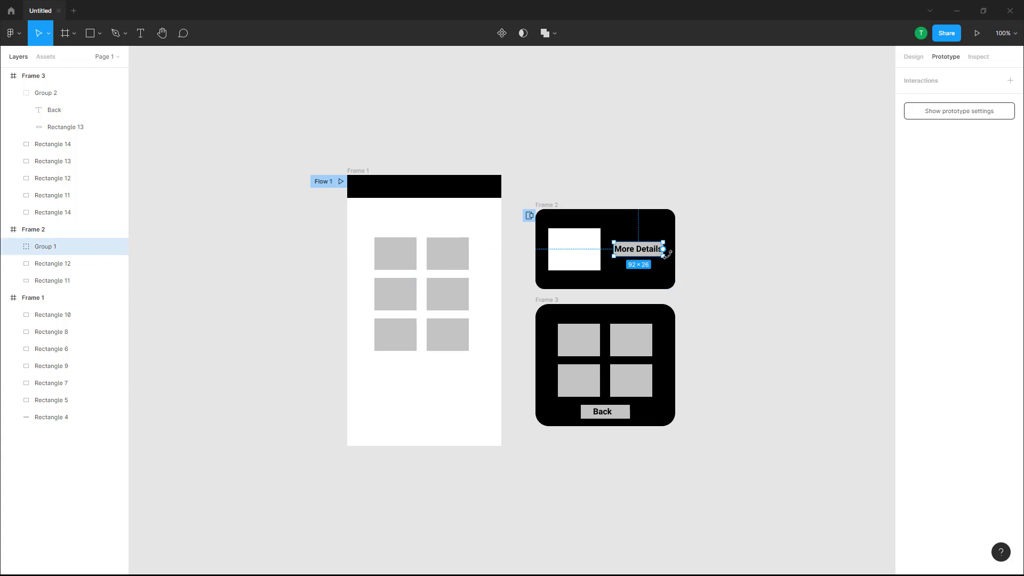
- Connect More Details to Frame 3 with a Swap overlay action
left_click_drag(663, 249, 664, 336)
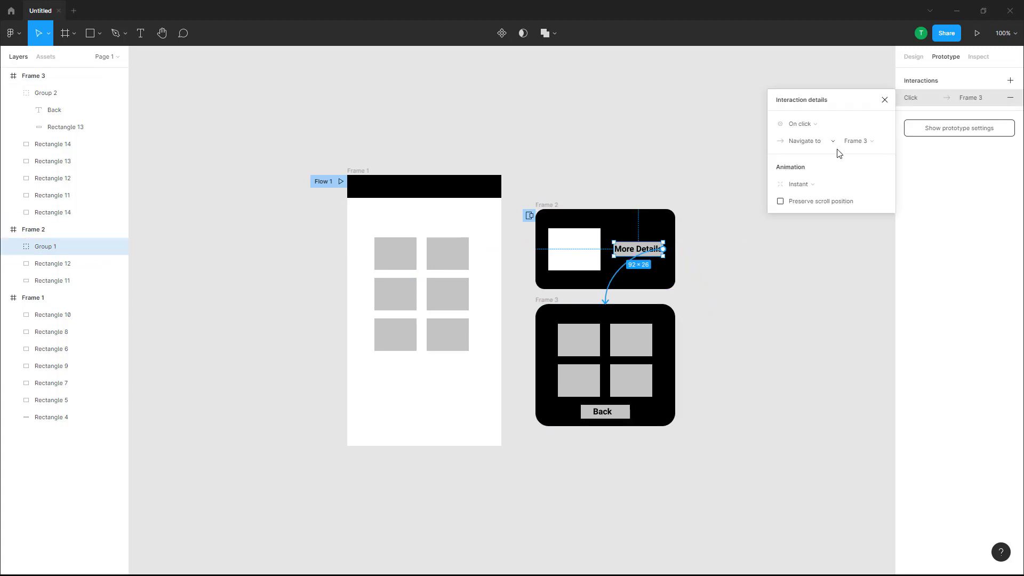
left_click(836, 145)
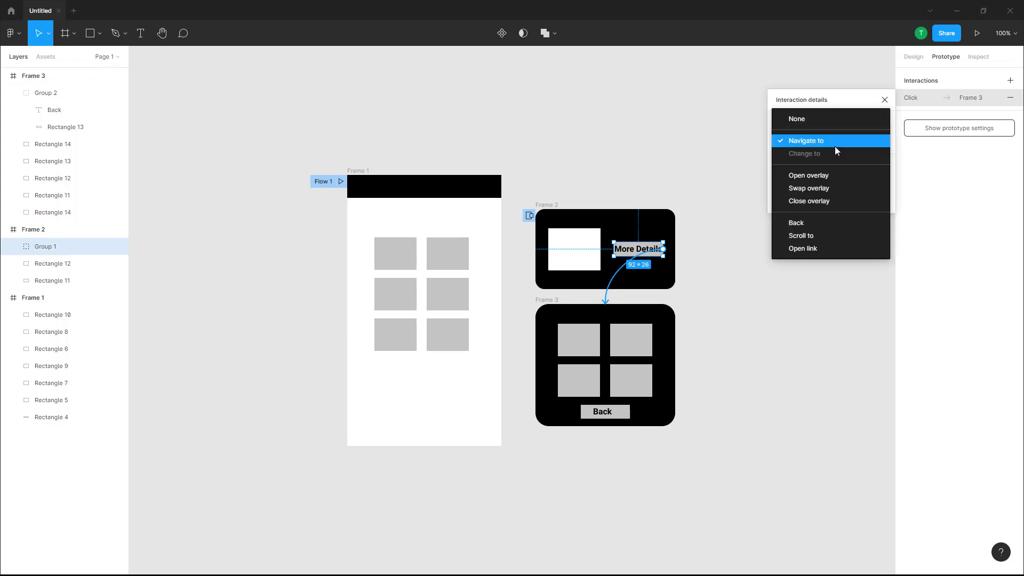
left_click(829, 190)
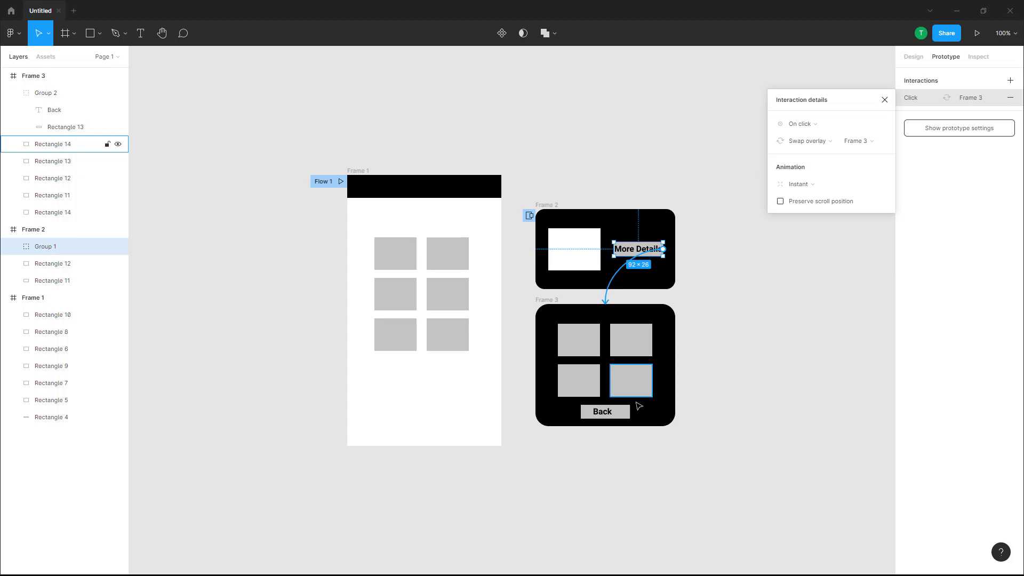
- Connect Frame 3's Back button to Frame 2 with a Swap overlay action
left_click(621, 415)
left_click_drag(630, 412, 668, 249)
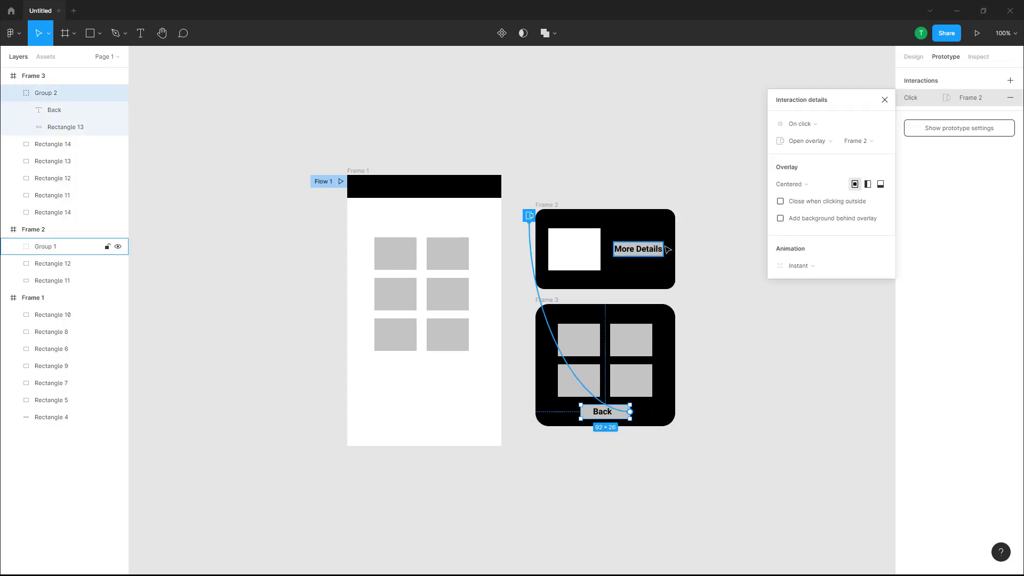
left_click(827, 141)
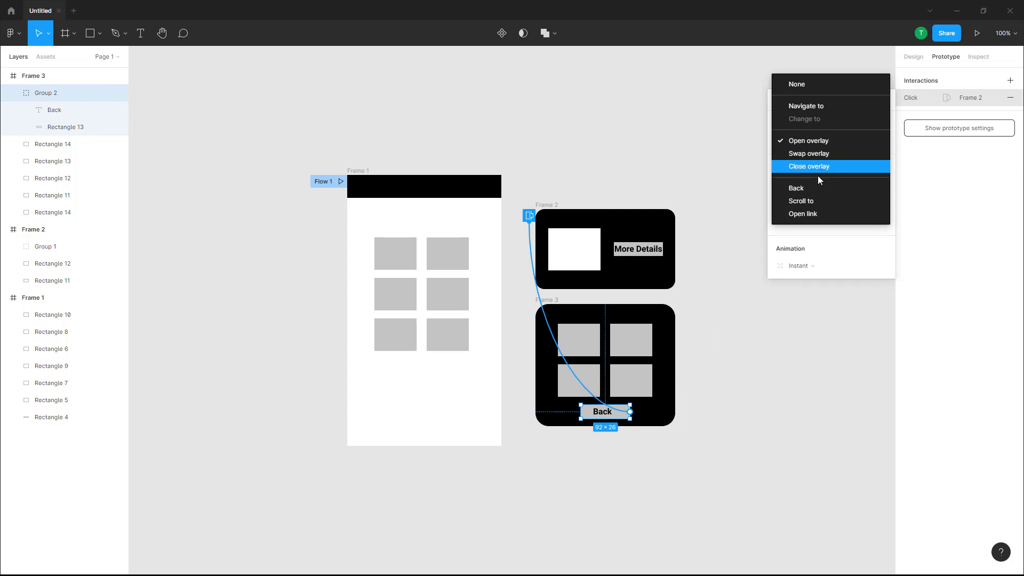
left_click(821, 153)
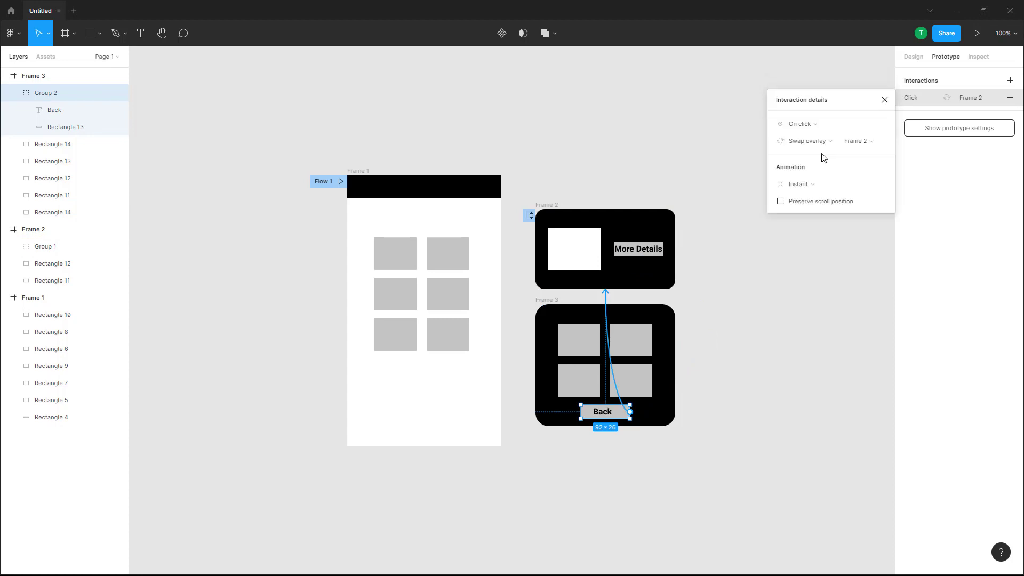
left_click(739, 229)
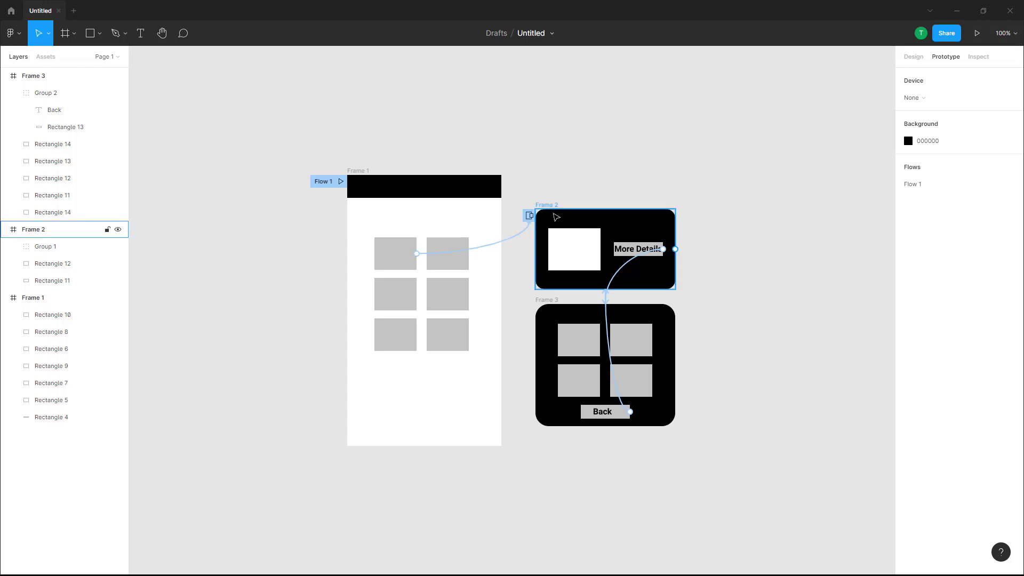
left_click(552, 220)
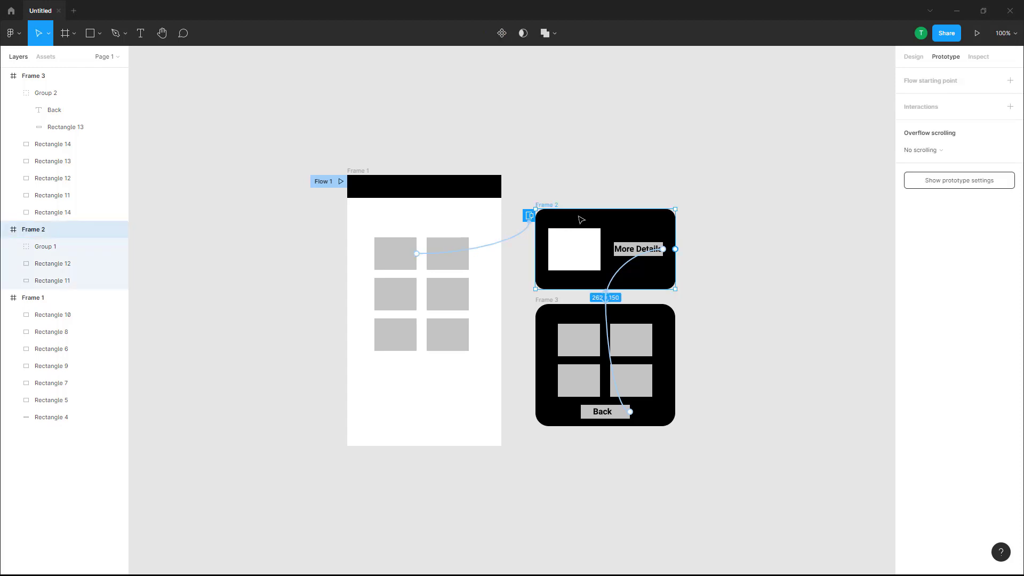
- Animate the tile's Frame 2 overlay with an upward Move in, Ease out 300 ms
left_click(506, 244)
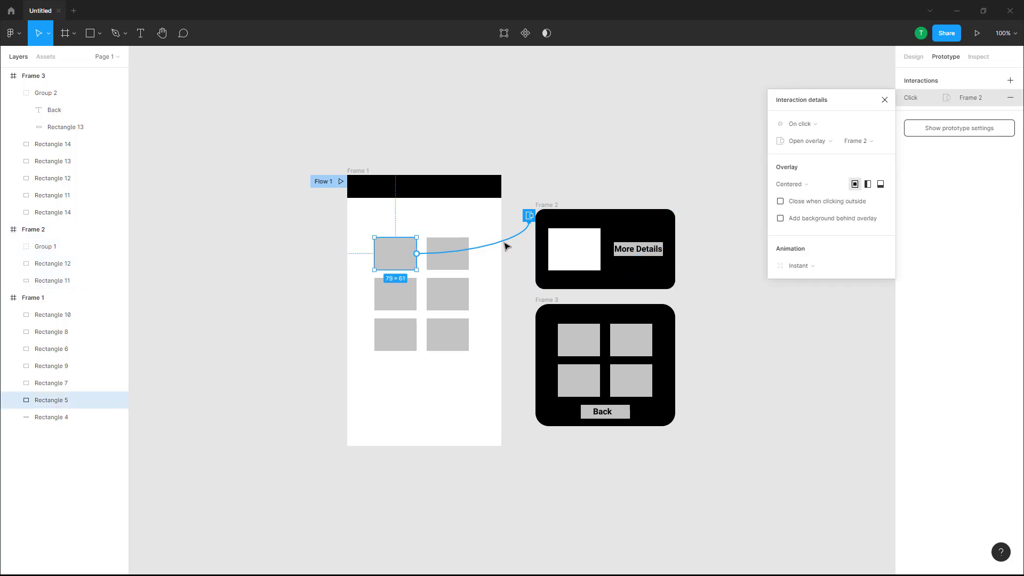
left_click(830, 143)
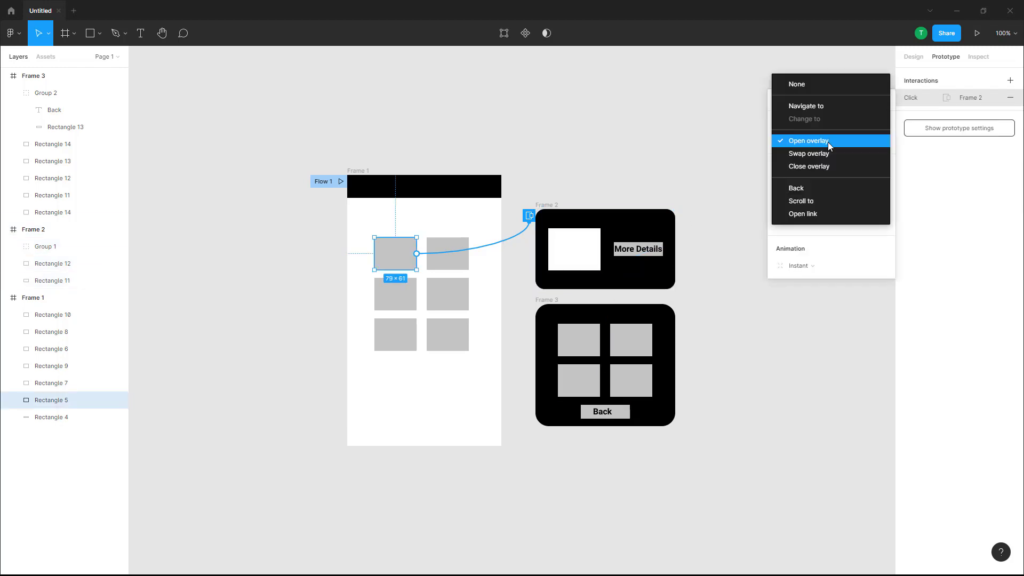
left_click(845, 273)
left_click(808, 269)
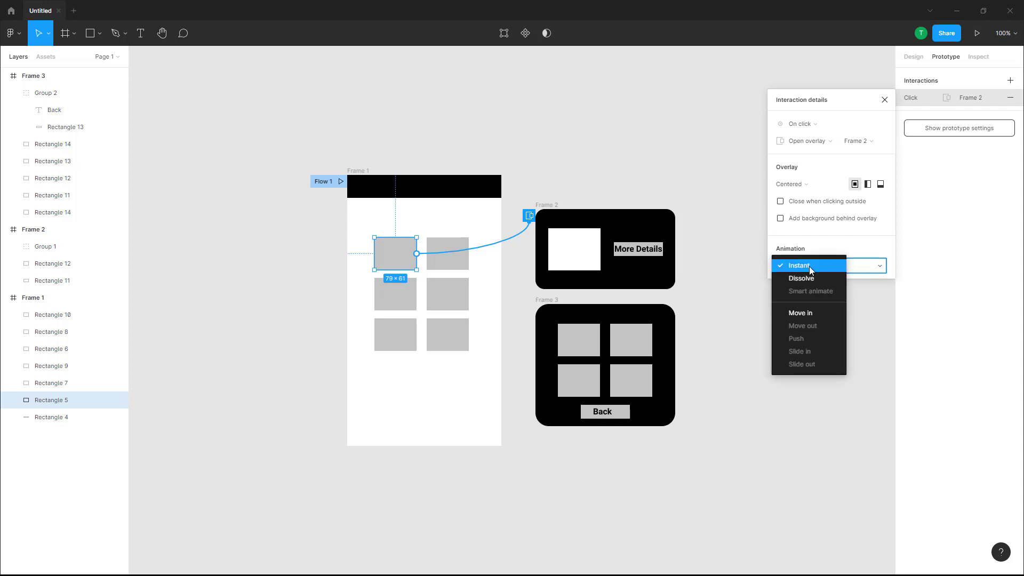
left_click(806, 312)
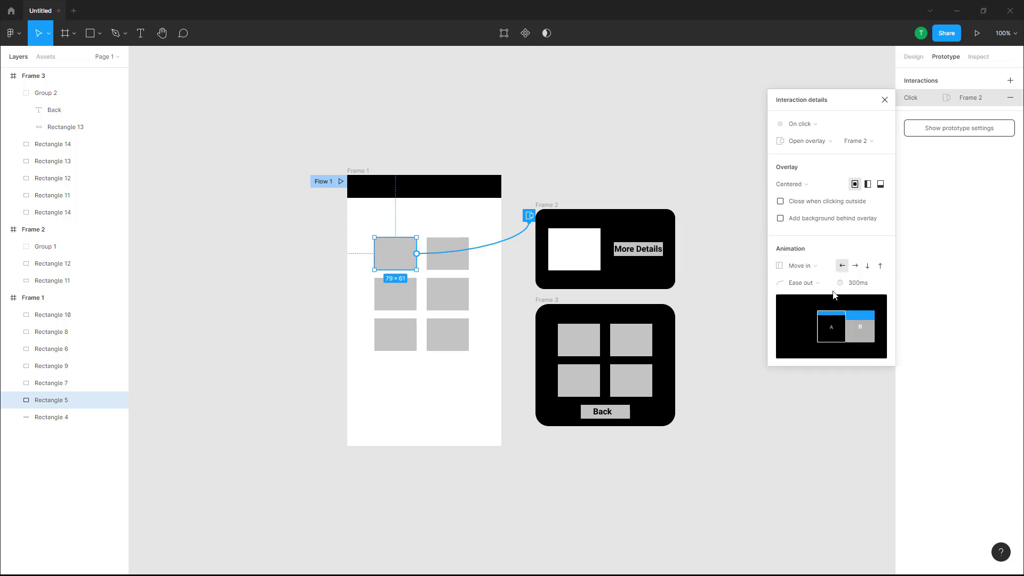
left_click(880, 266)
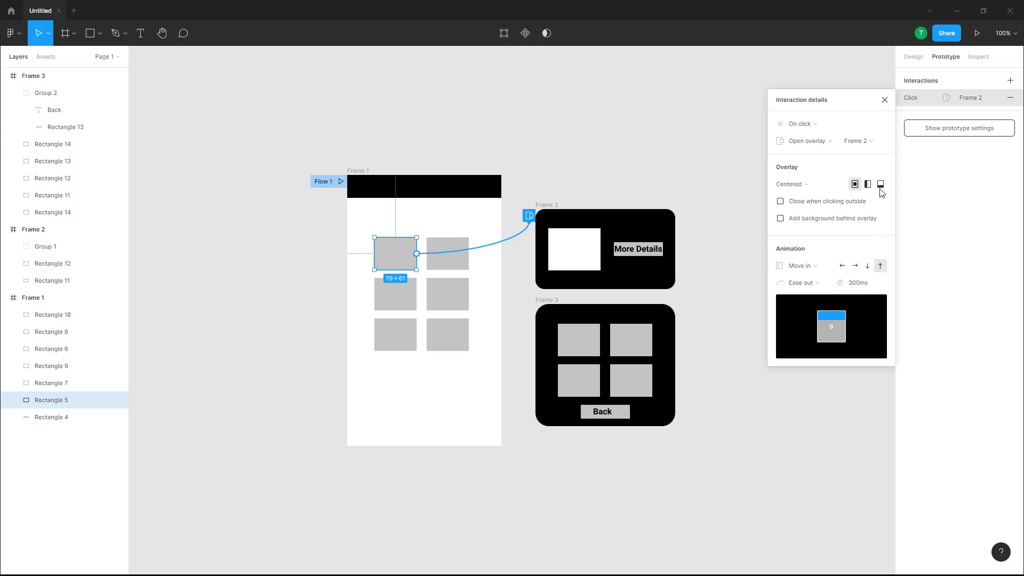
- Change the tile's overlay position from Centered to Bottom center
left_click(806, 189)
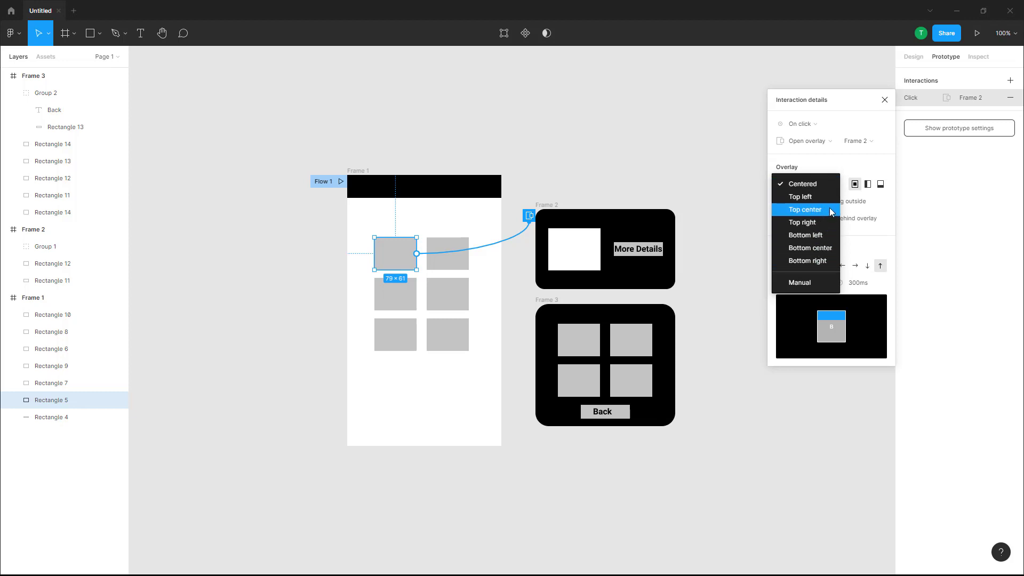
left_click(826, 249)
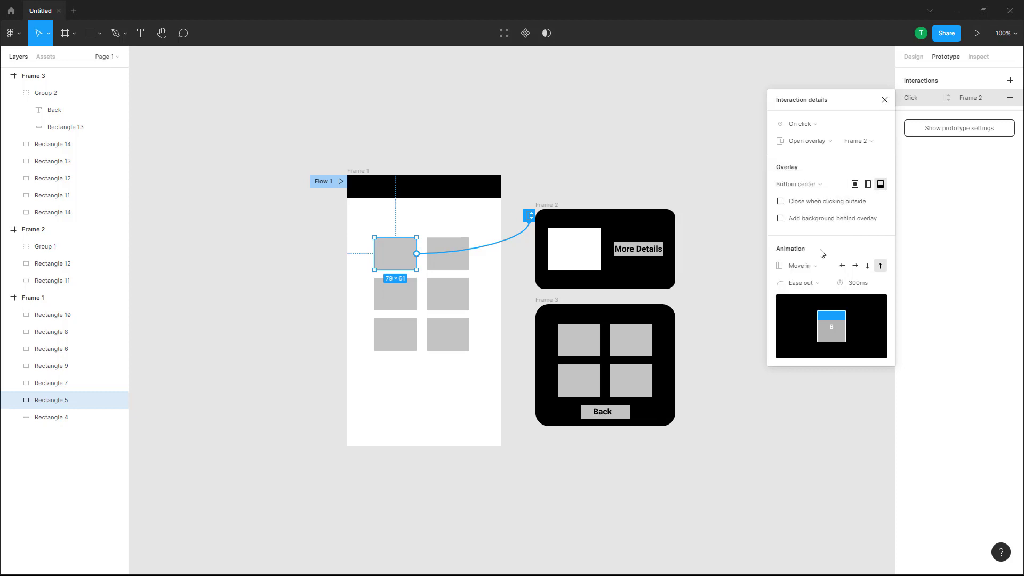
left_click(652, 223)
left_click(646, 249)
- Change the More Details swap from Instant to an upward Move in, Ease out 300 ms
left_click_drag(663, 249, 608, 315)
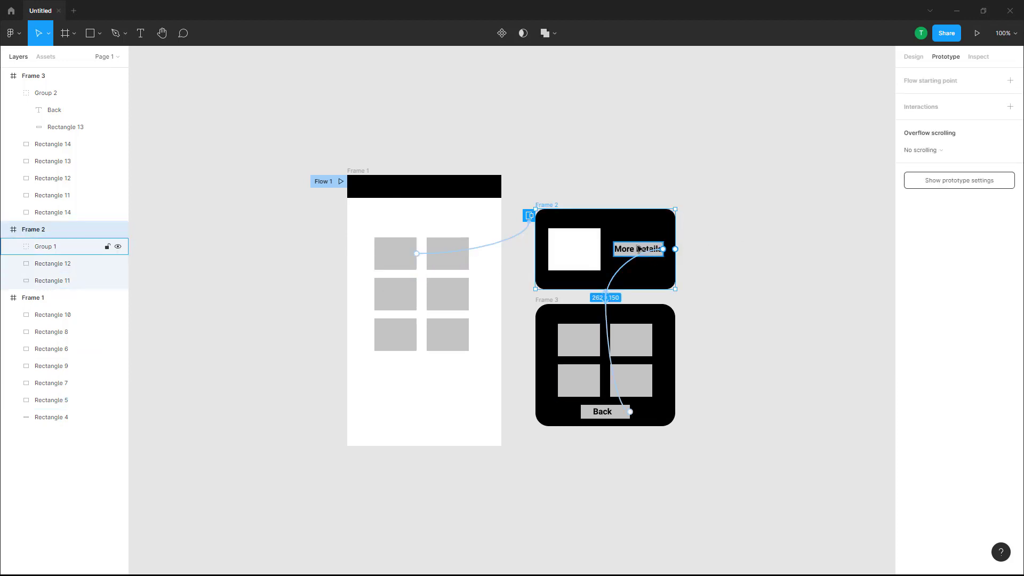
left_click(607, 302)
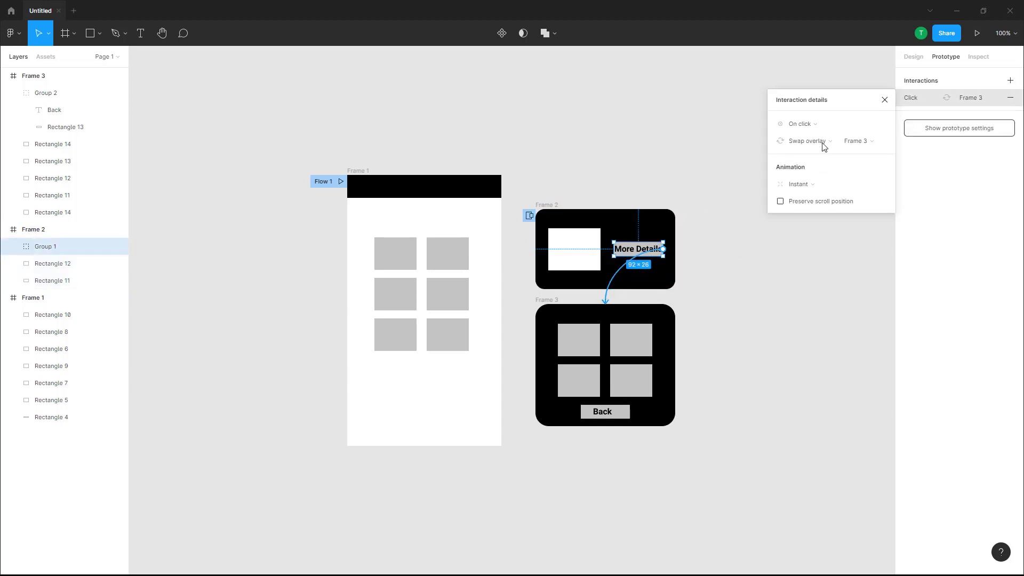
left_click(810, 186)
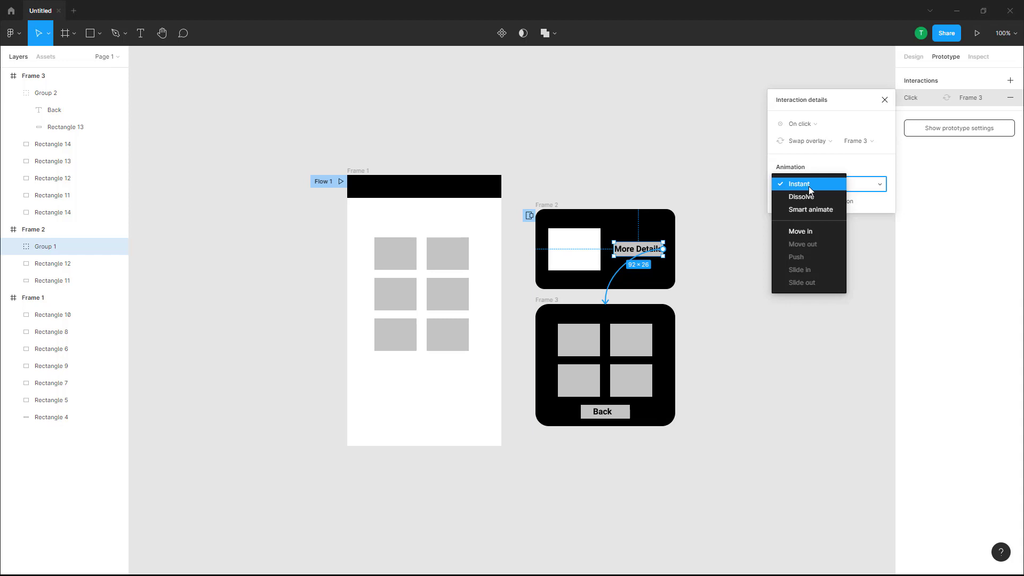
left_click(809, 229)
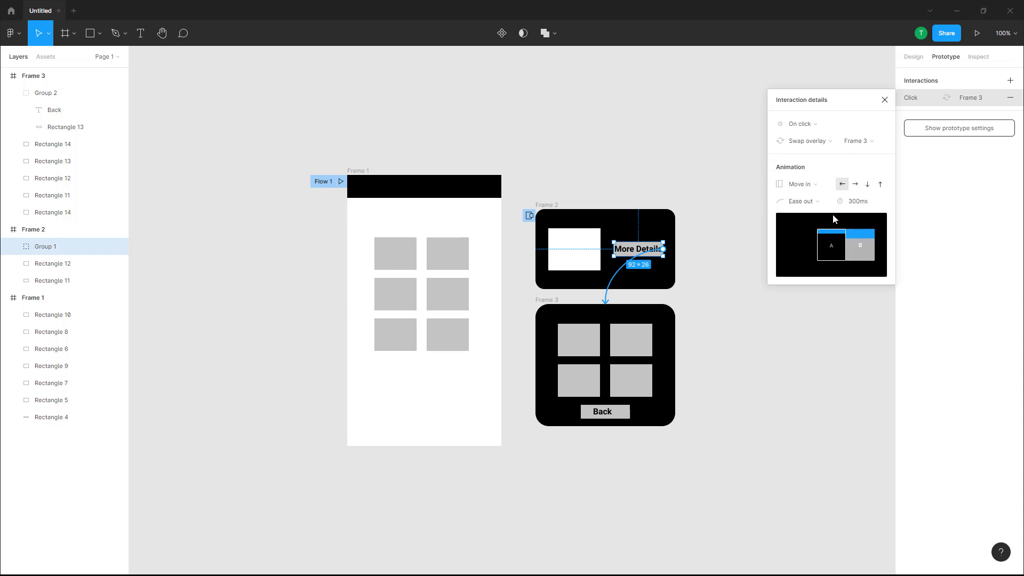
left_click(879, 187)
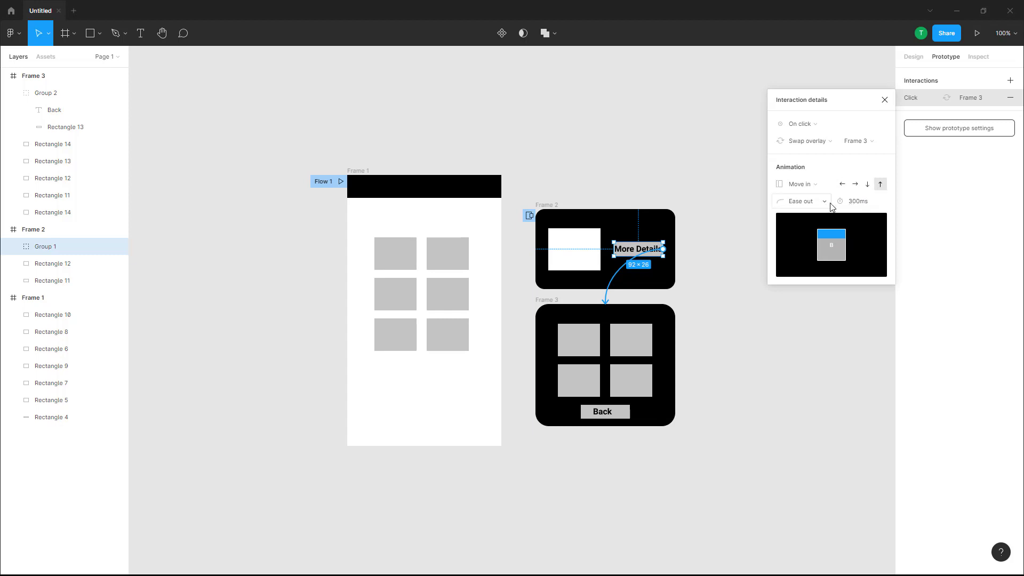
left_click(810, 187)
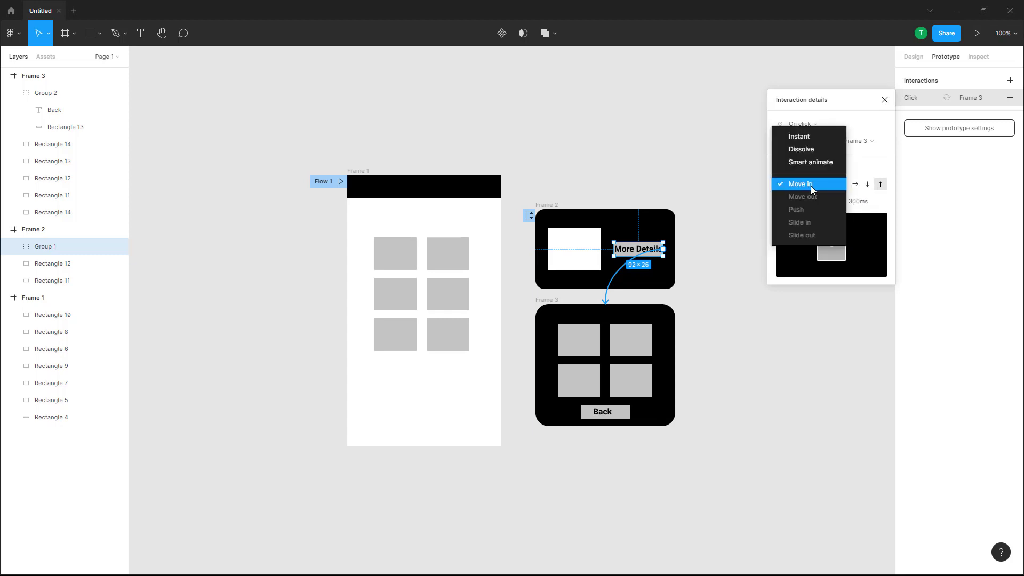
left_click(815, 187)
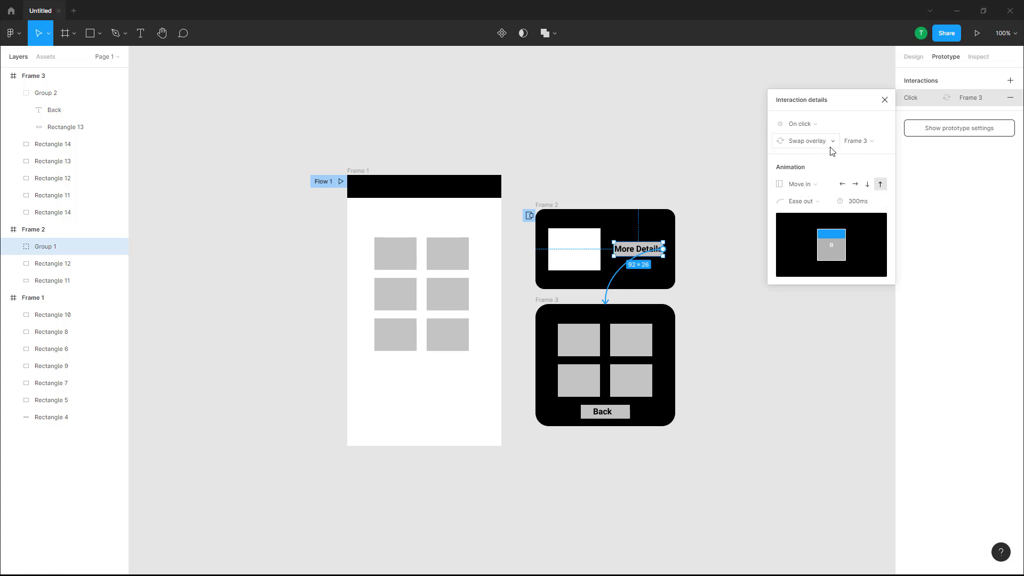
left_click(880, 184)
left_click(706, 294)
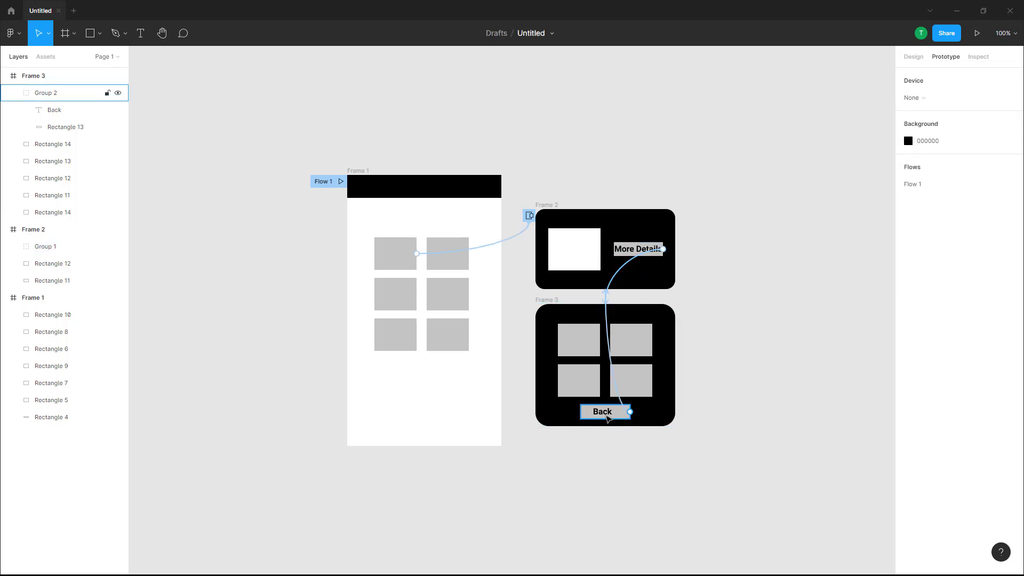
- Change the Back button's Frame 2 swap from Instant to an upward Move in
left_click(607, 414)
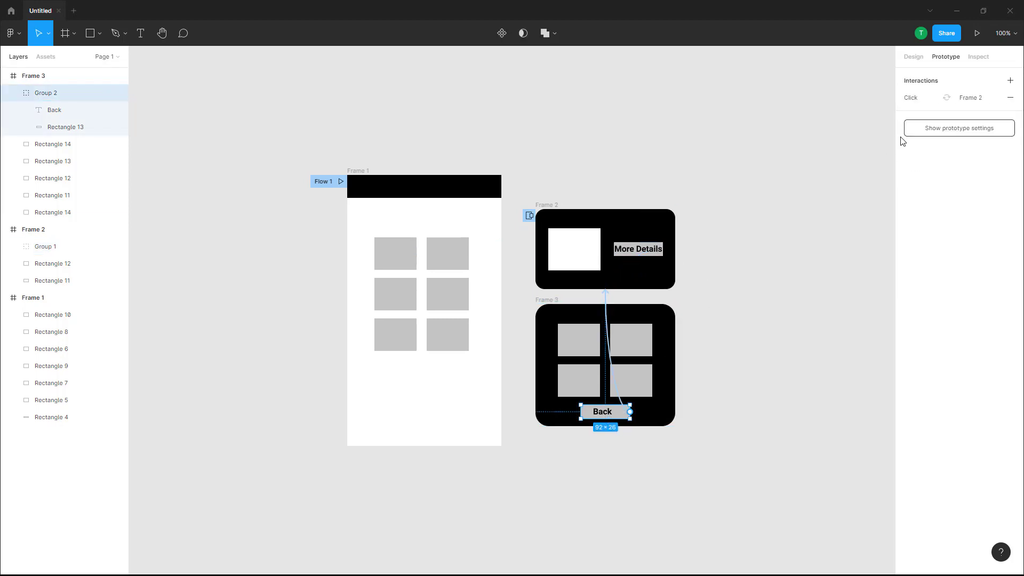
left_click(928, 99)
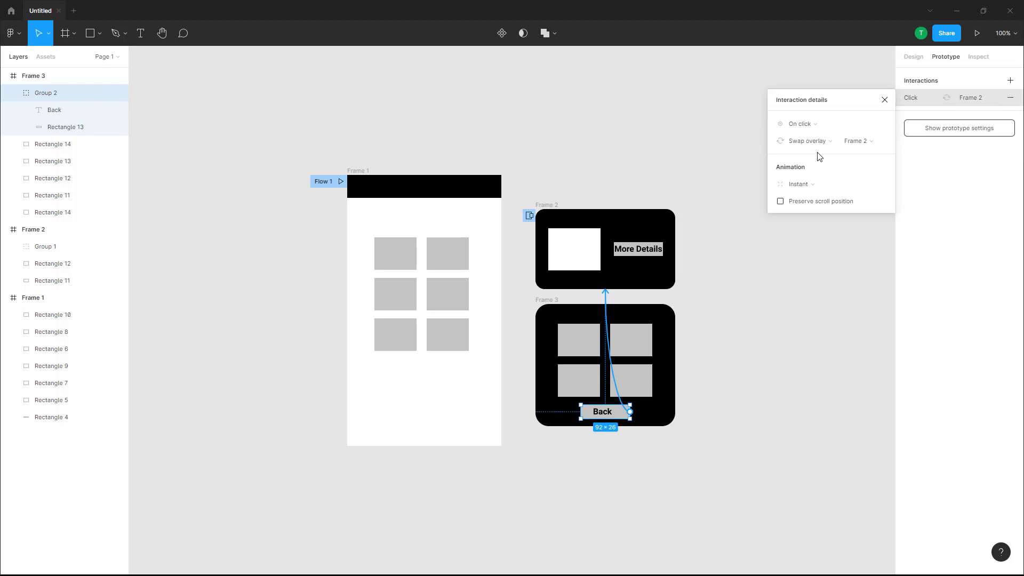
left_click(815, 184)
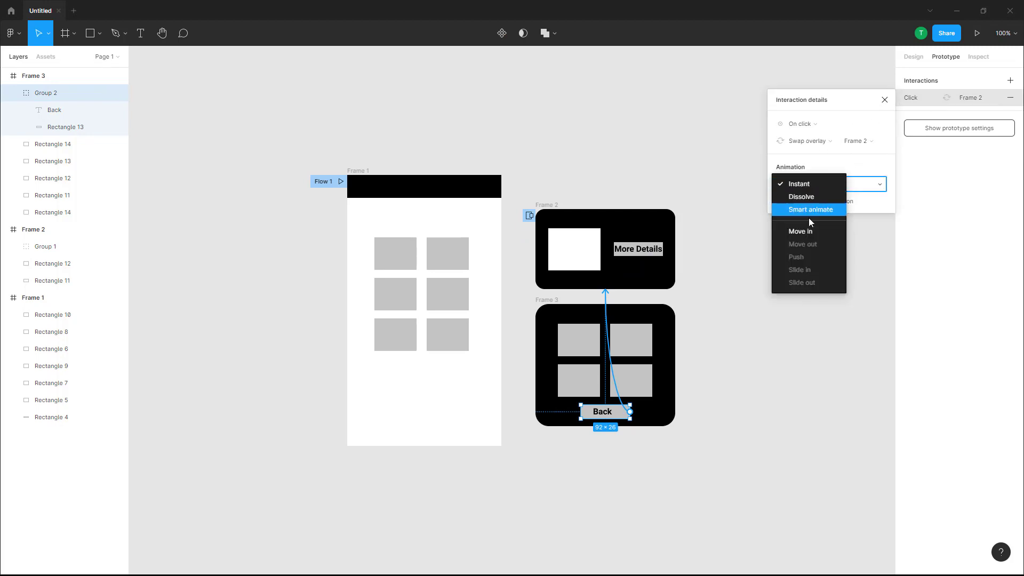
left_click(819, 233)
left_click(880, 184)
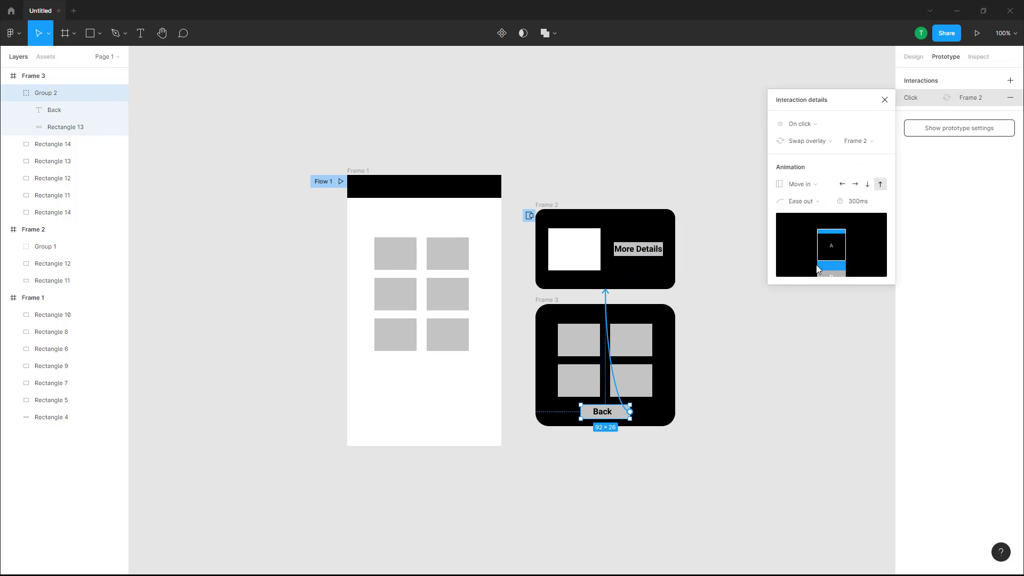
left_click(664, 231)
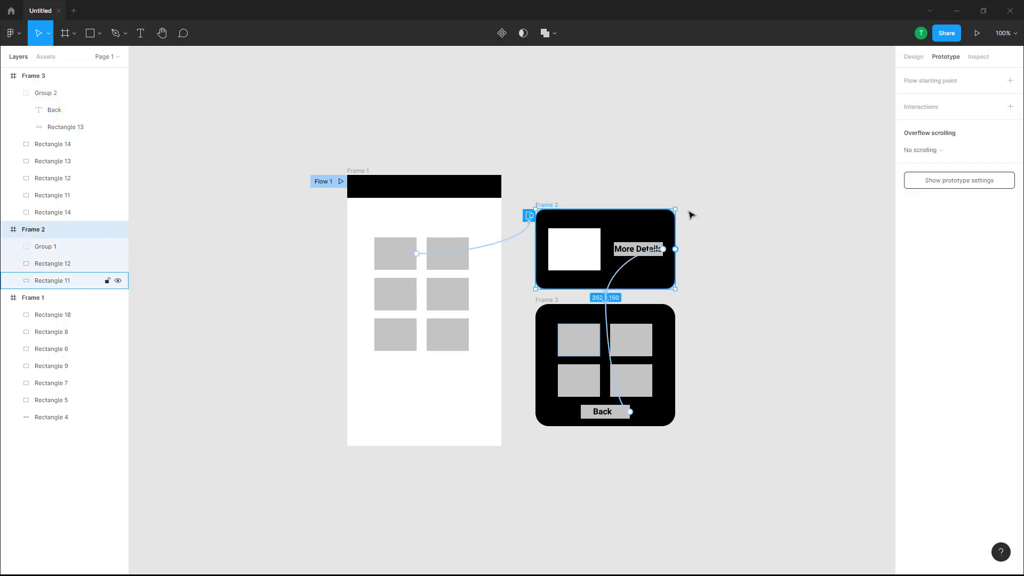
left_click(516, 233)
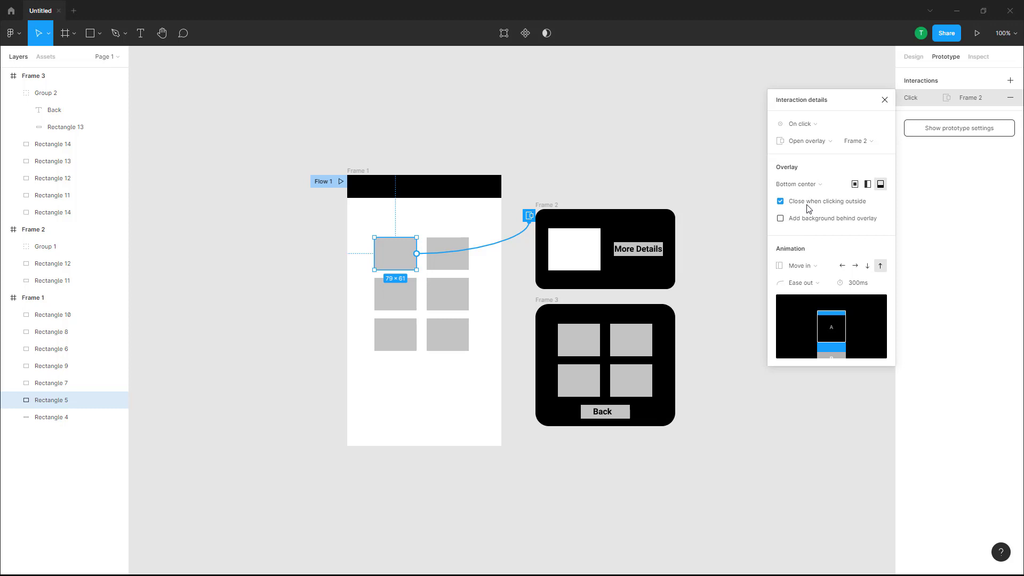
left_click(695, 133)
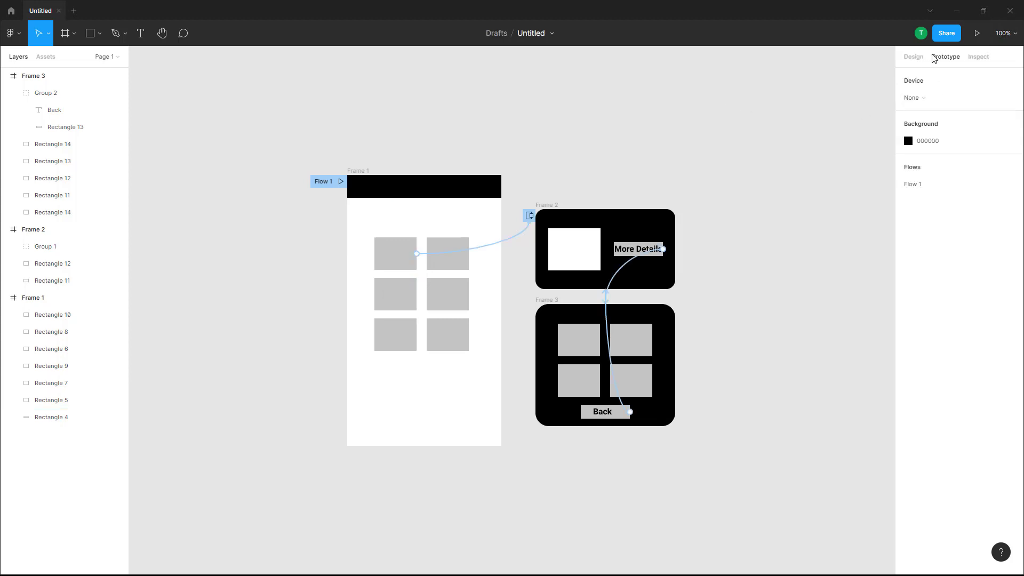
left_click(985, 34)
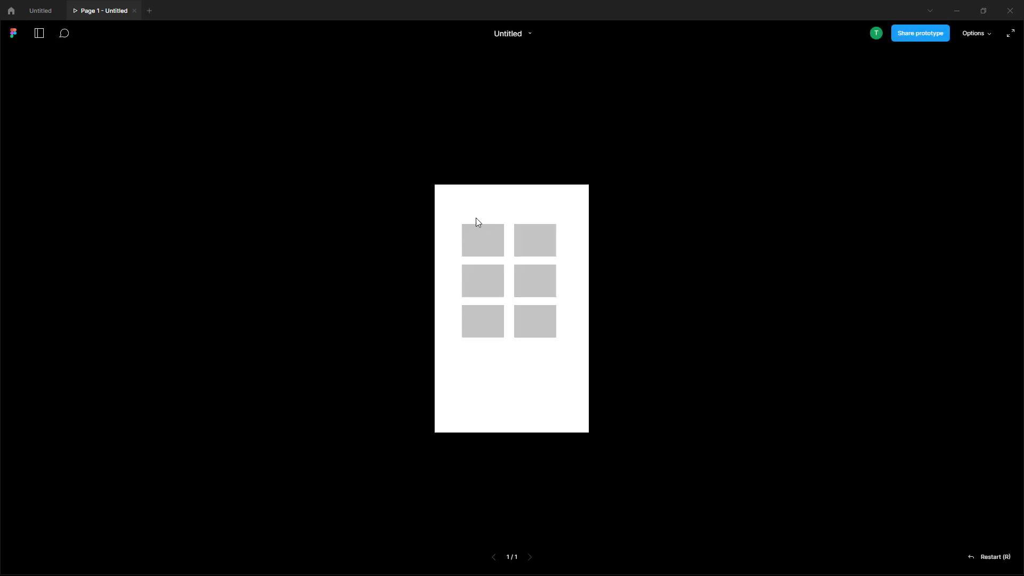
- In presentation, open the tile's card, swap between More Details and Back twice, then dismiss
left_click(470, 253)
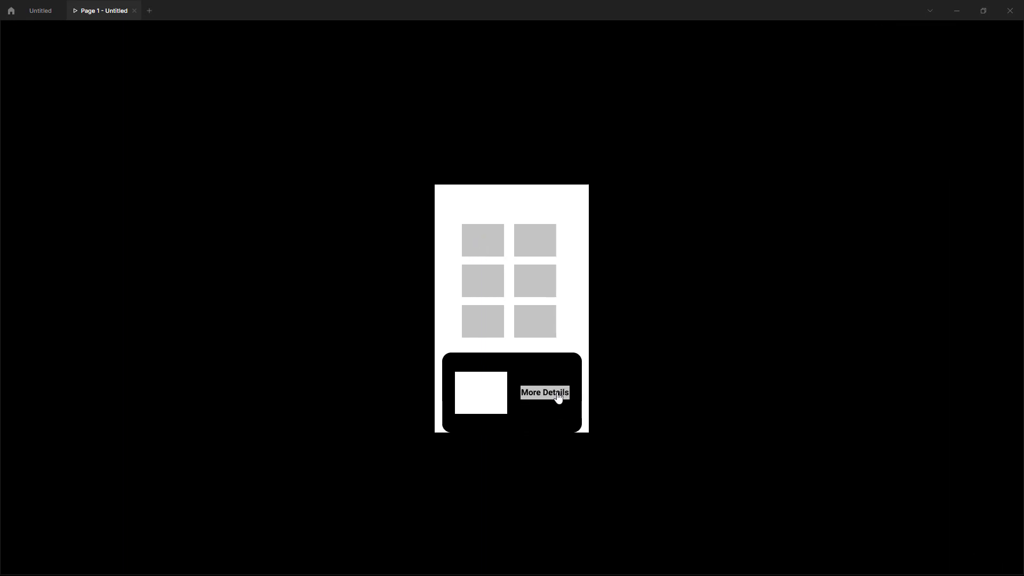
left_click(557, 398)
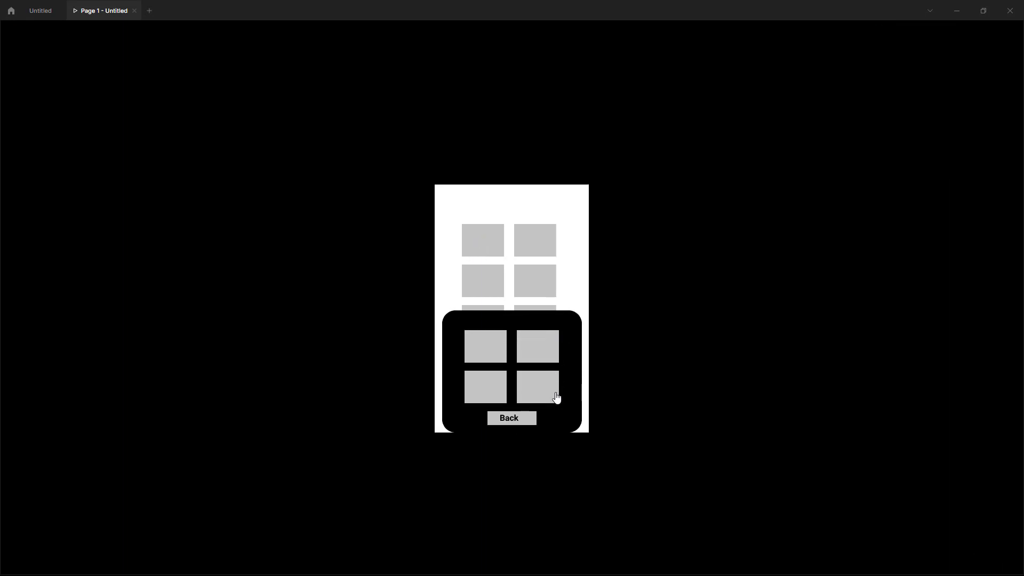
left_click(512, 422)
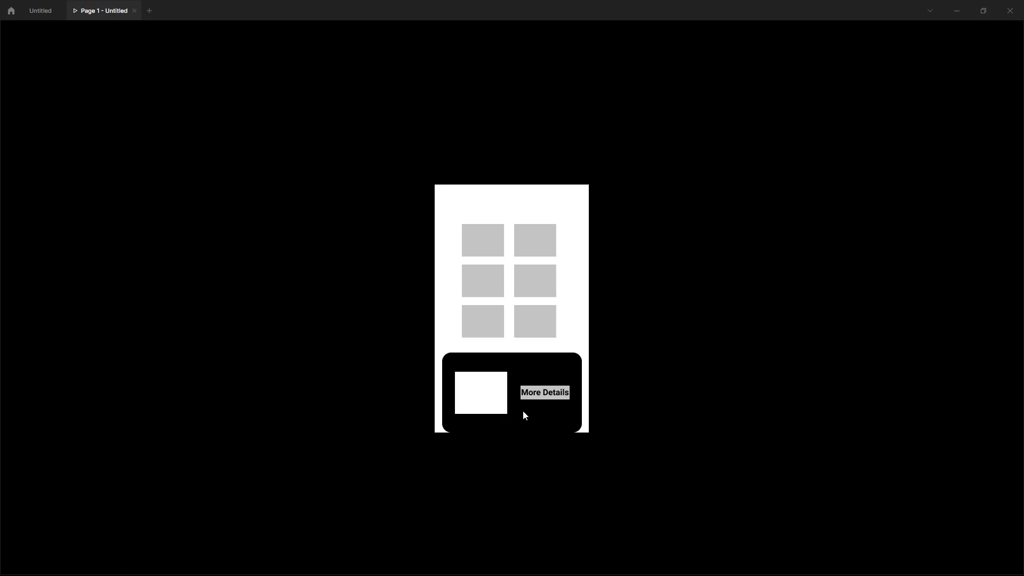
left_click(542, 397)
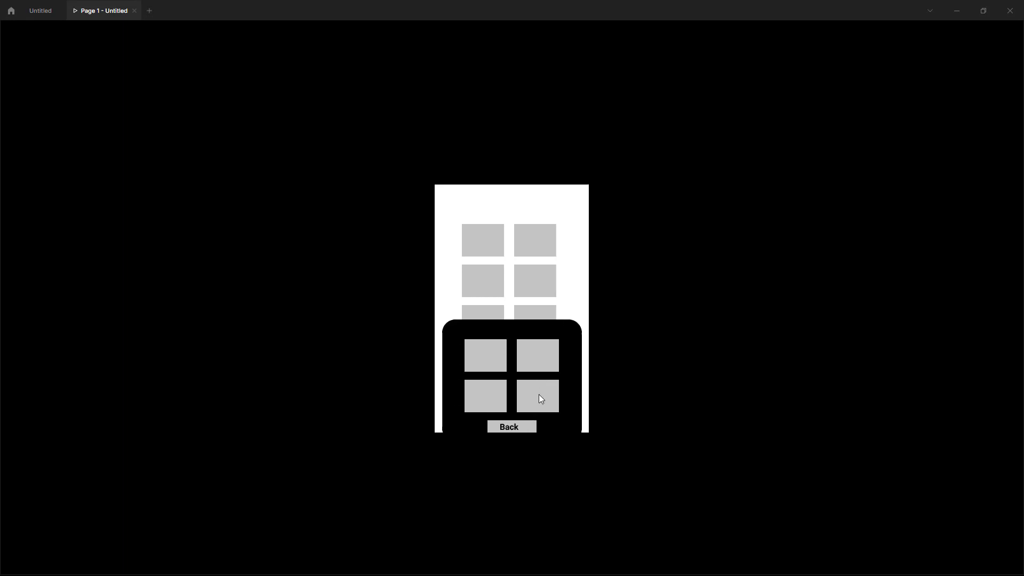
left_click(517, 417)
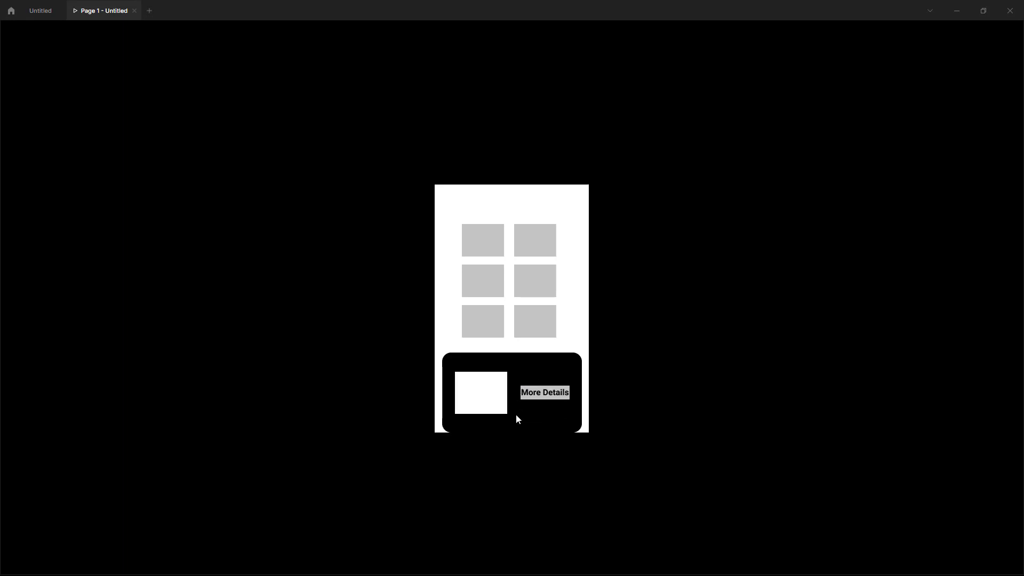
left_click(575, 221)
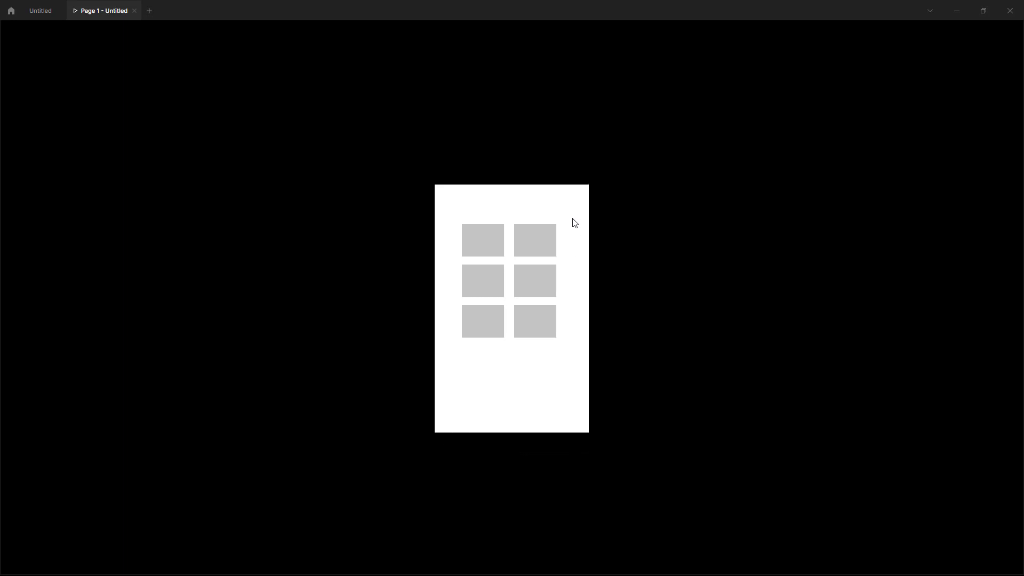
- Reopen the card from the top-left tile and dismiss it, including from the grid card
left_click(487, 248)
left_click(548, 204)
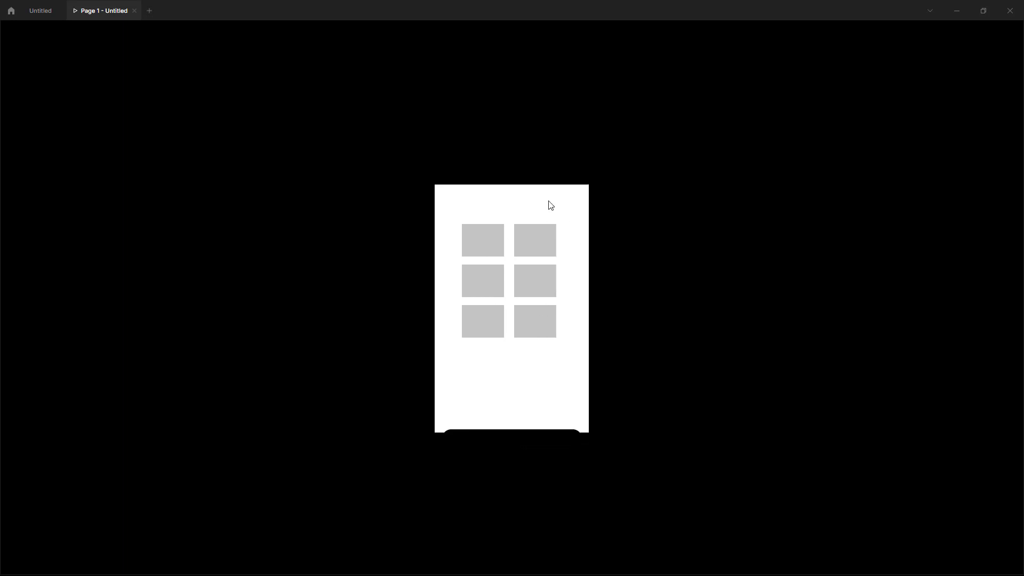
left_click(501, 237)
left_click(563, 395)
left_click(490, 200)
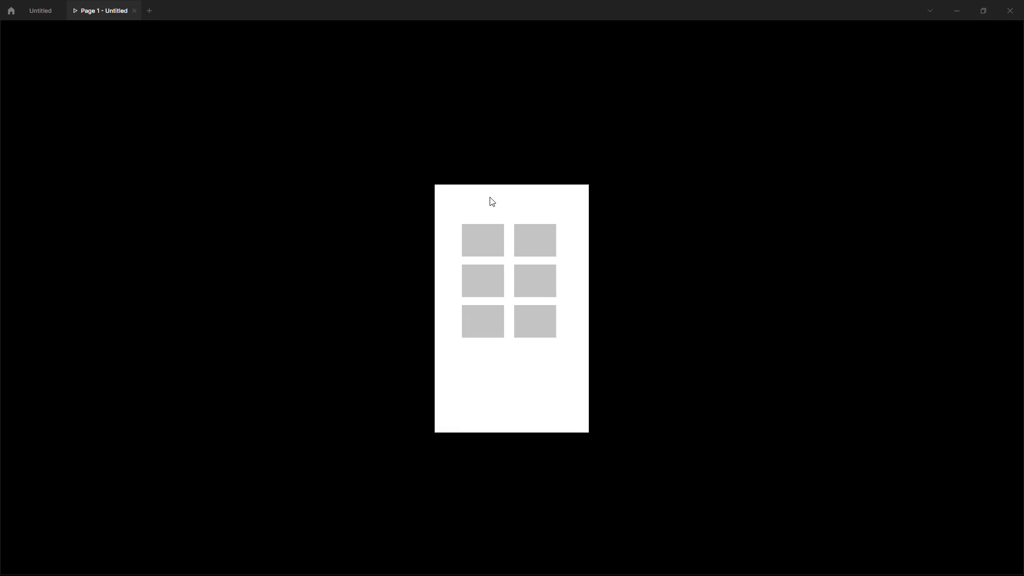
- Raise the card again and cycle More Details and Back three times
left_click(483, 236)
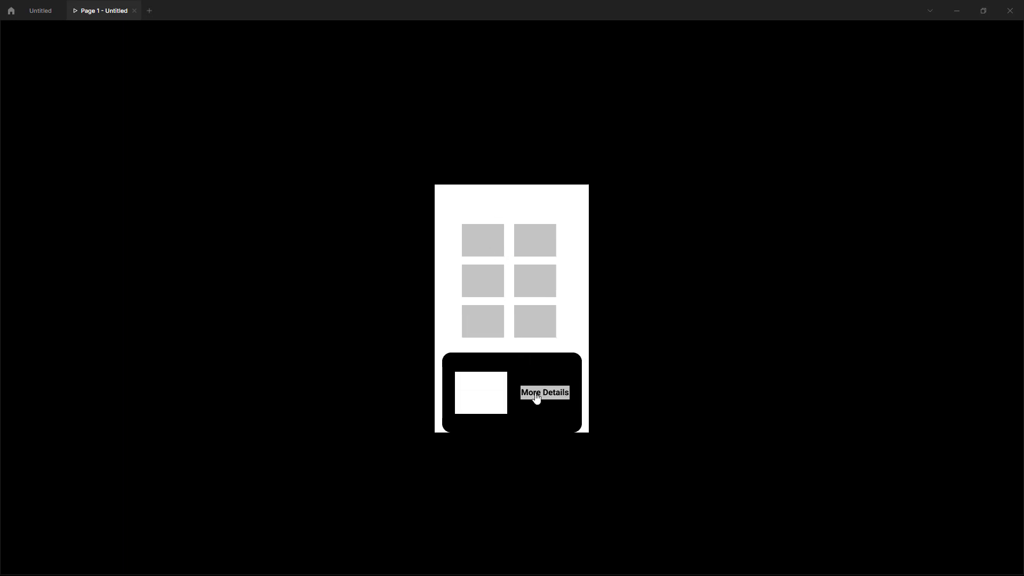
left_click(536, 397)
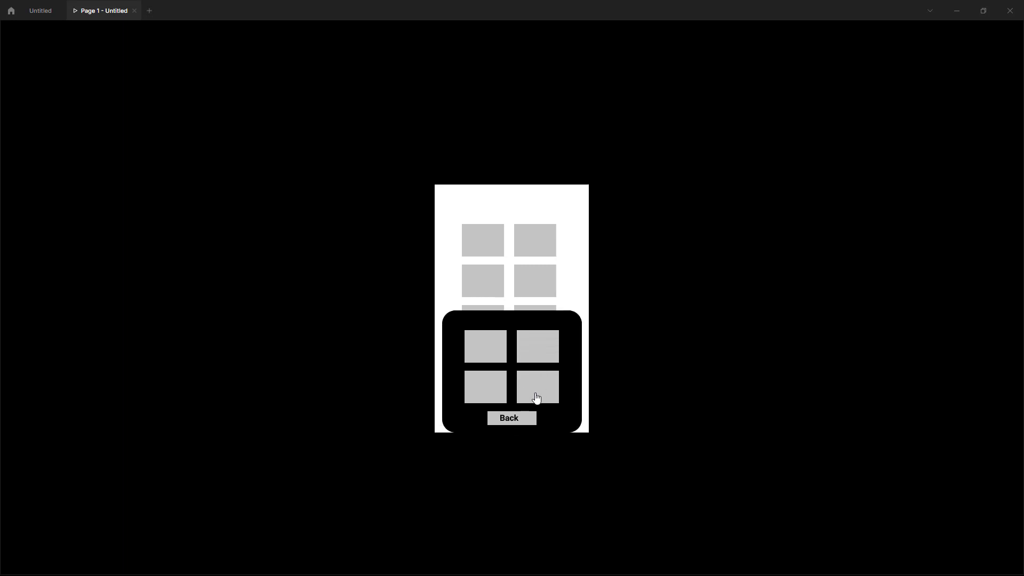
left_click(531, 418)
left_click(539, 397)
left_click(527, 421)
left_click(541, 400)
left_click(517, 417)
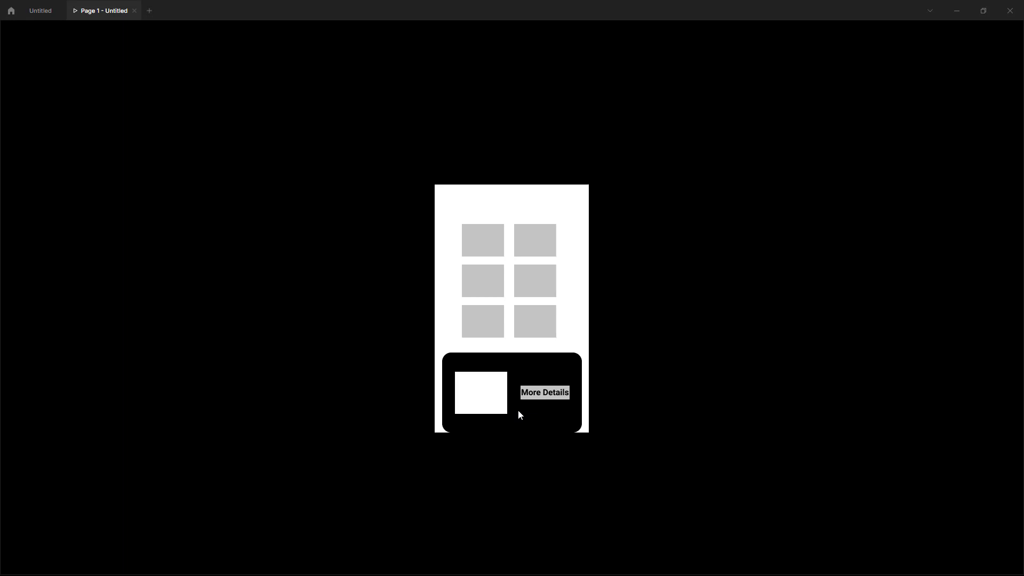